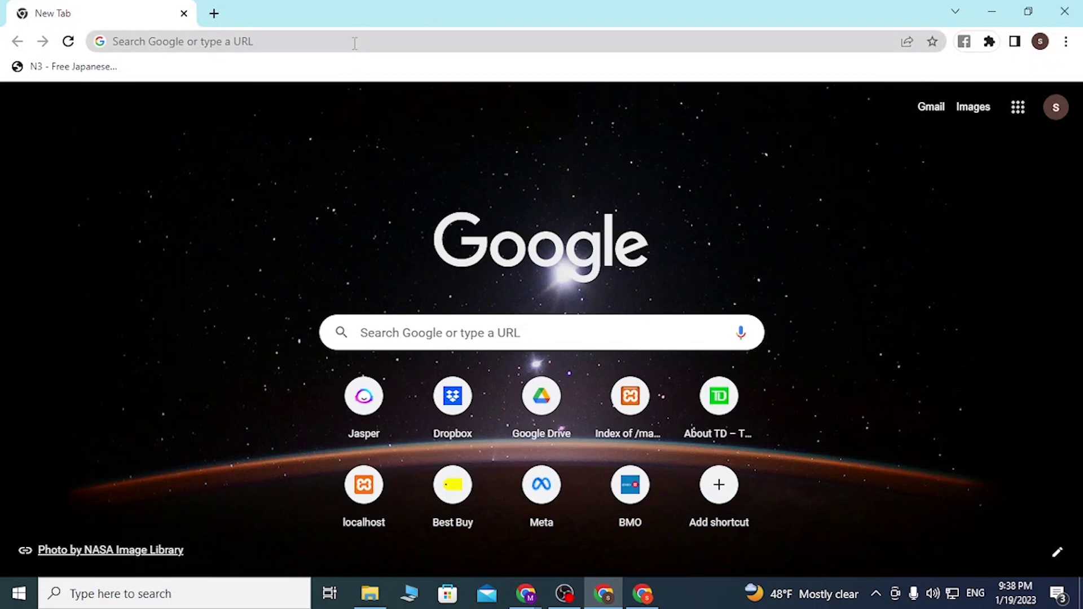
Load lumen5.com in the current Chrome tab
click(354, 42)
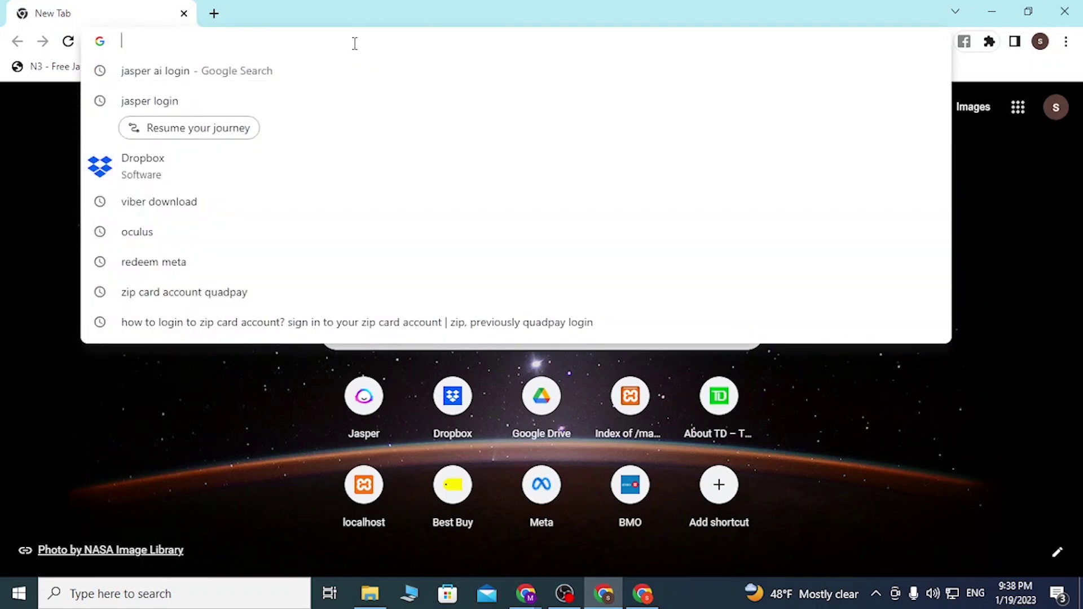
click(146, 409)
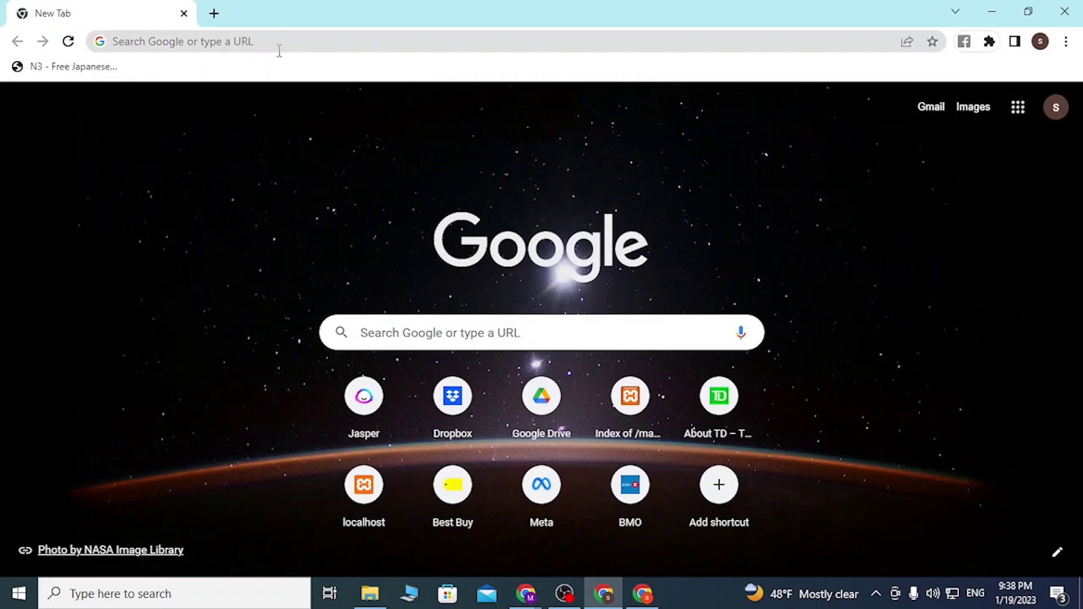
click(280, 44)
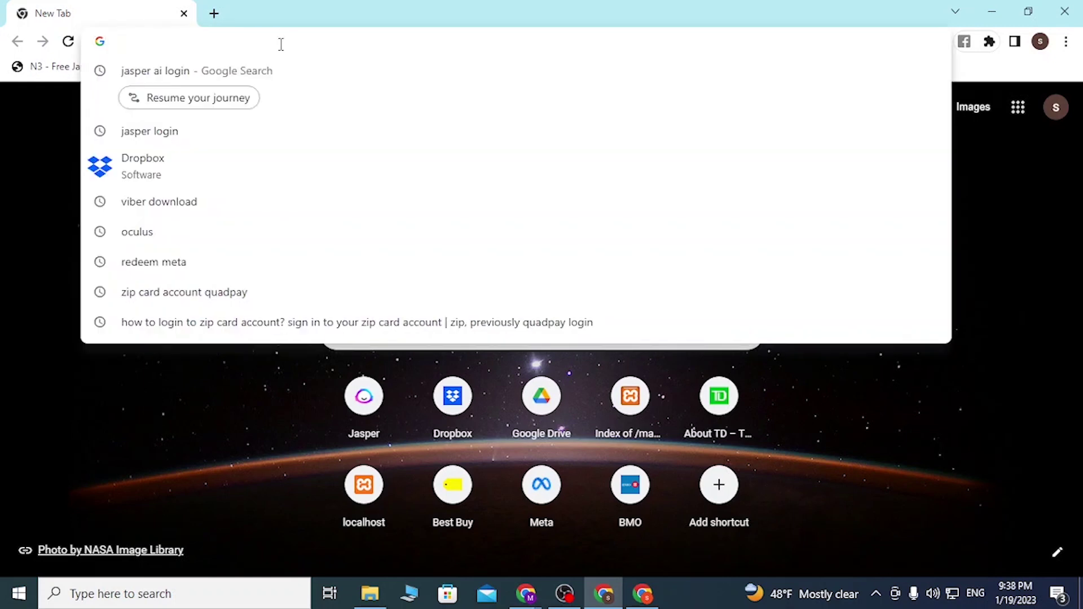
text(lumen)
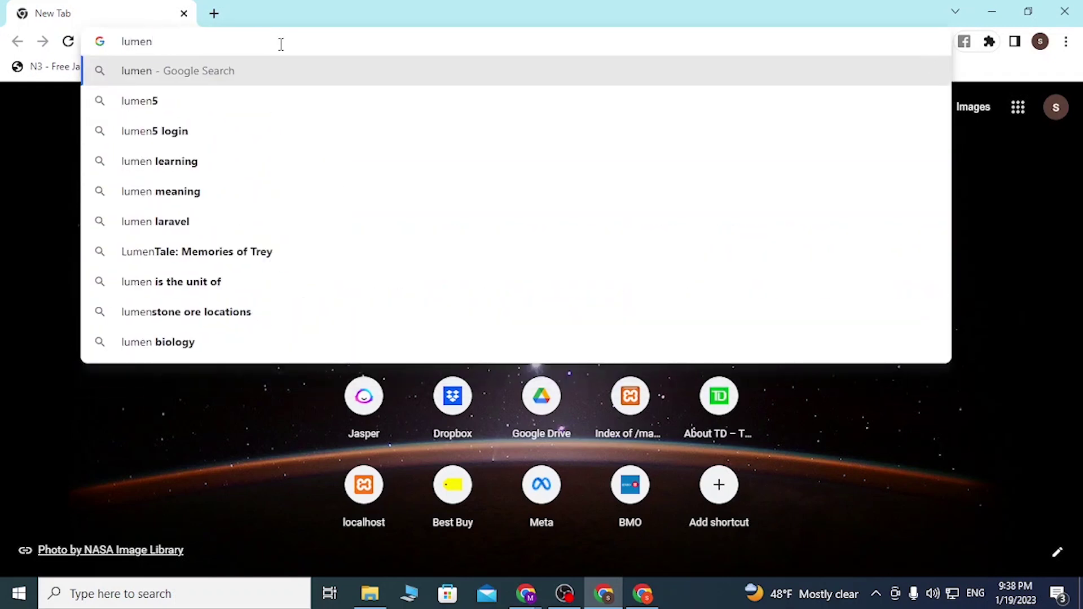
text(5.com)
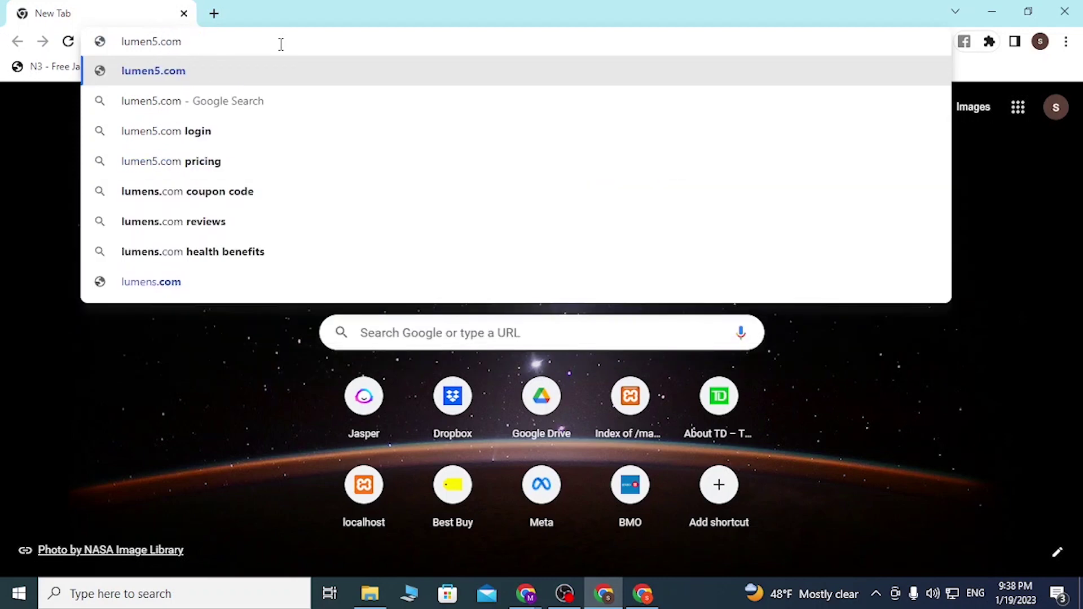
key(Return)
Search Google for 'lumen 5 login' in a new tab, fixing a typo
key(ctrl+t)
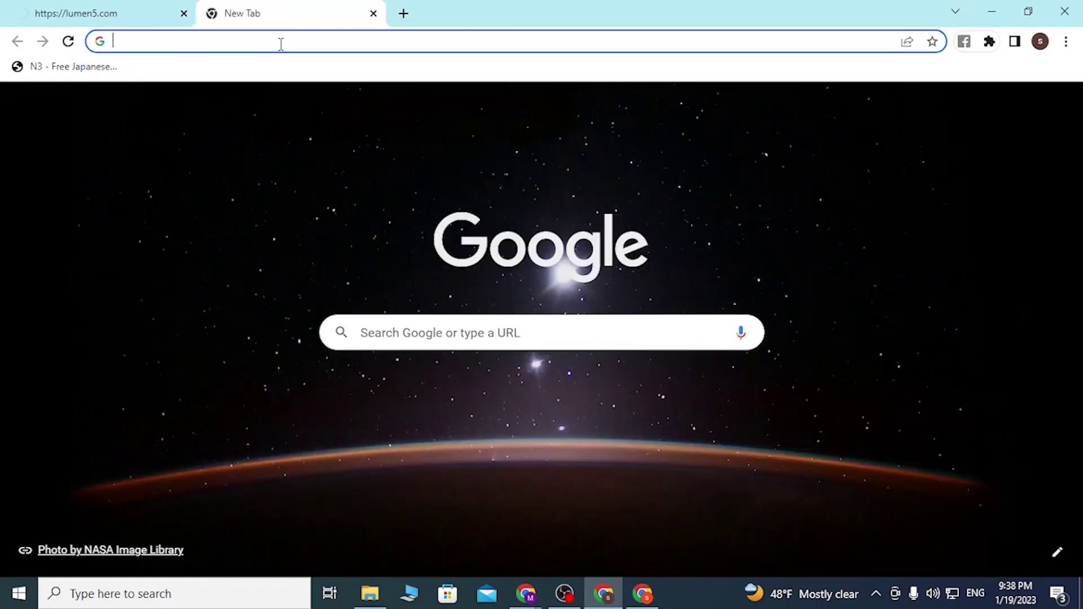
text(lumen)
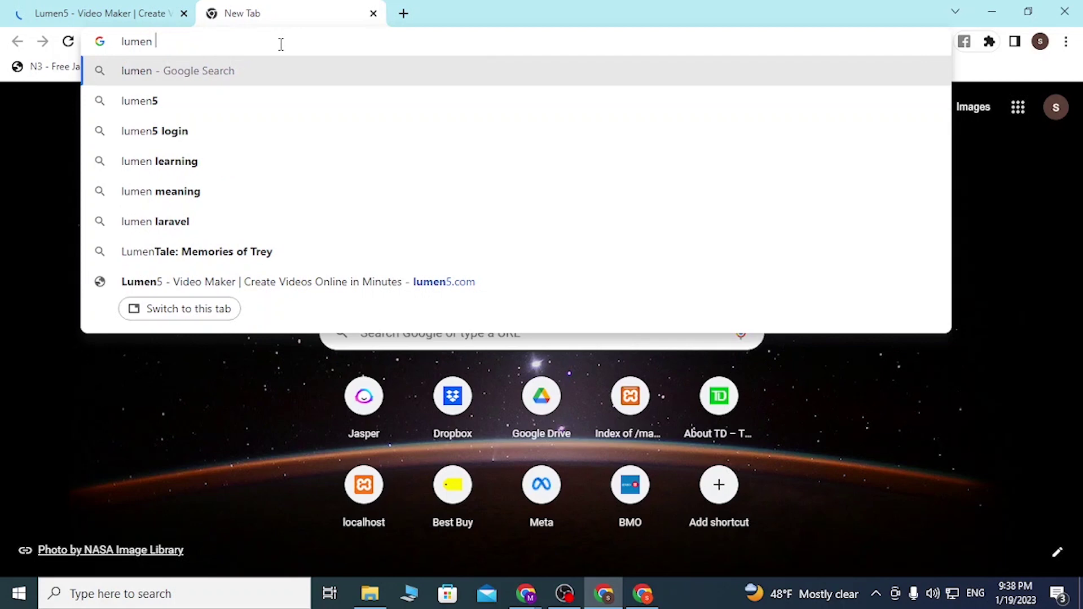
text( 5 loi)
key(BackSpace)
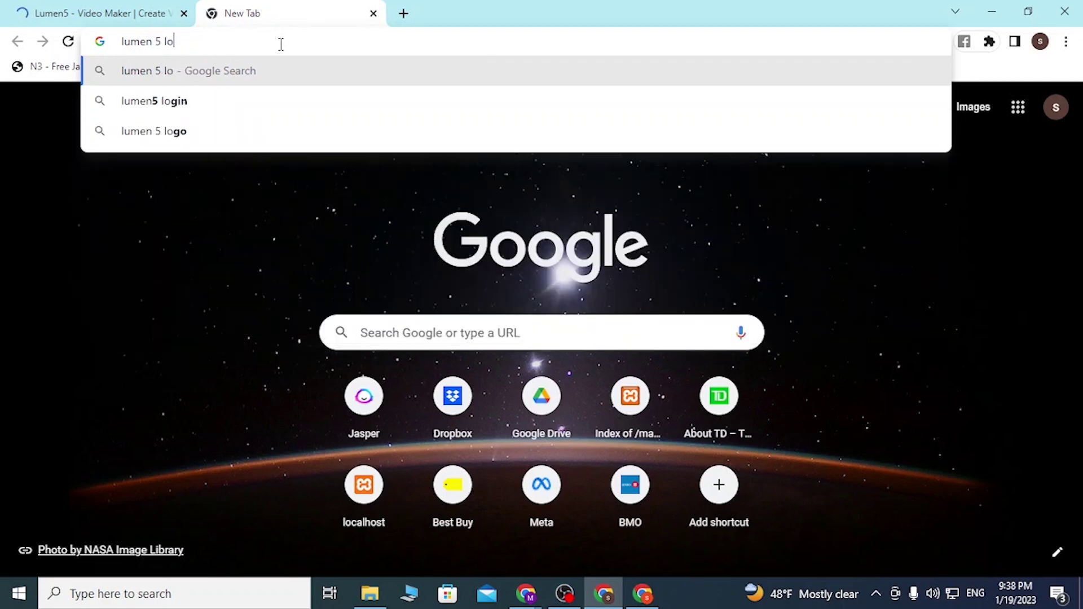
text(gin)
key(Return)
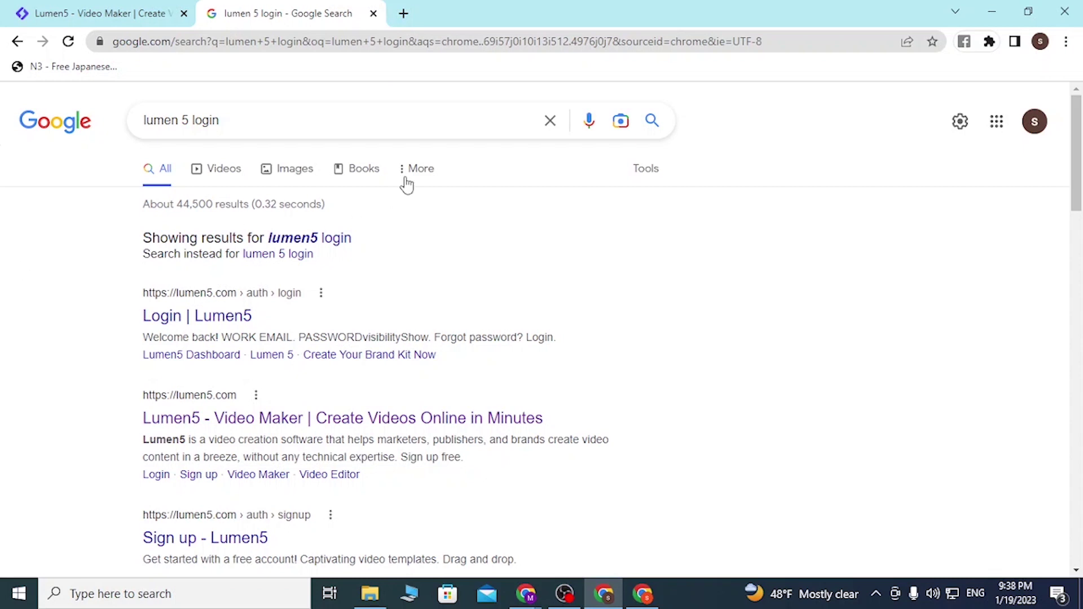
Search with the original spelling and open the 'Login | Lumen5' result
click(263, 256)
click(194, 322)
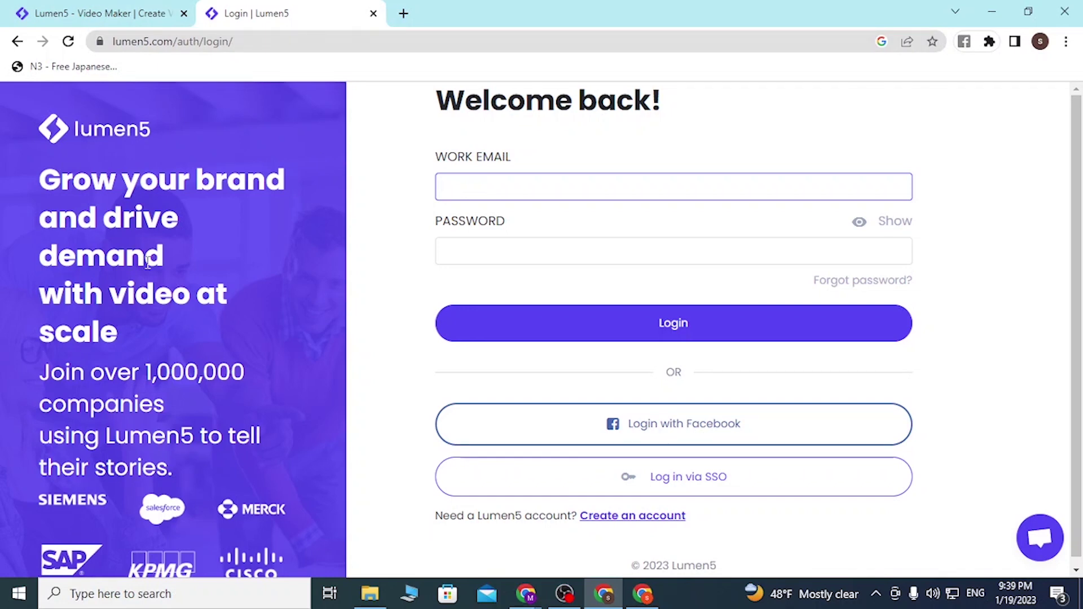
Switch back to the first tab showing the Lumen5 homepage
click(99, 13)
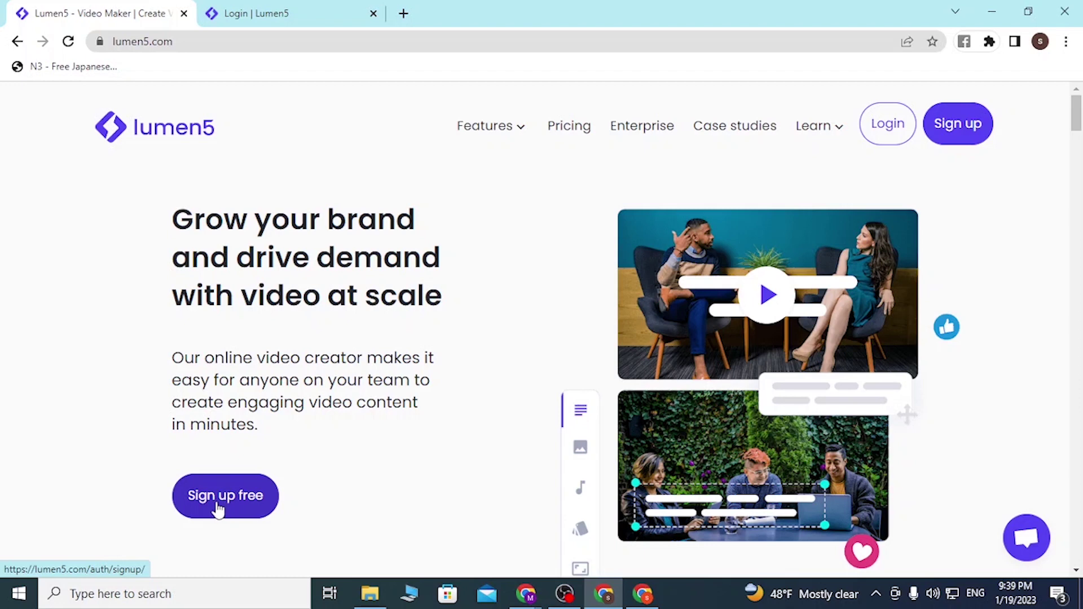
Open Login from the homepage, then close the duplicate second login tab
click(876, 140)
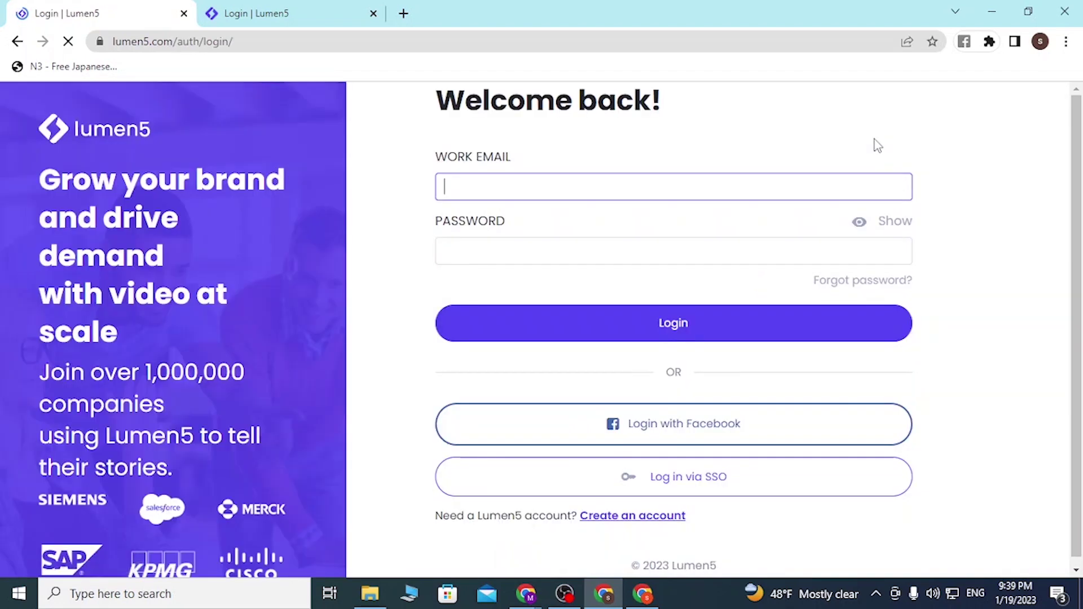
click(294, 13)
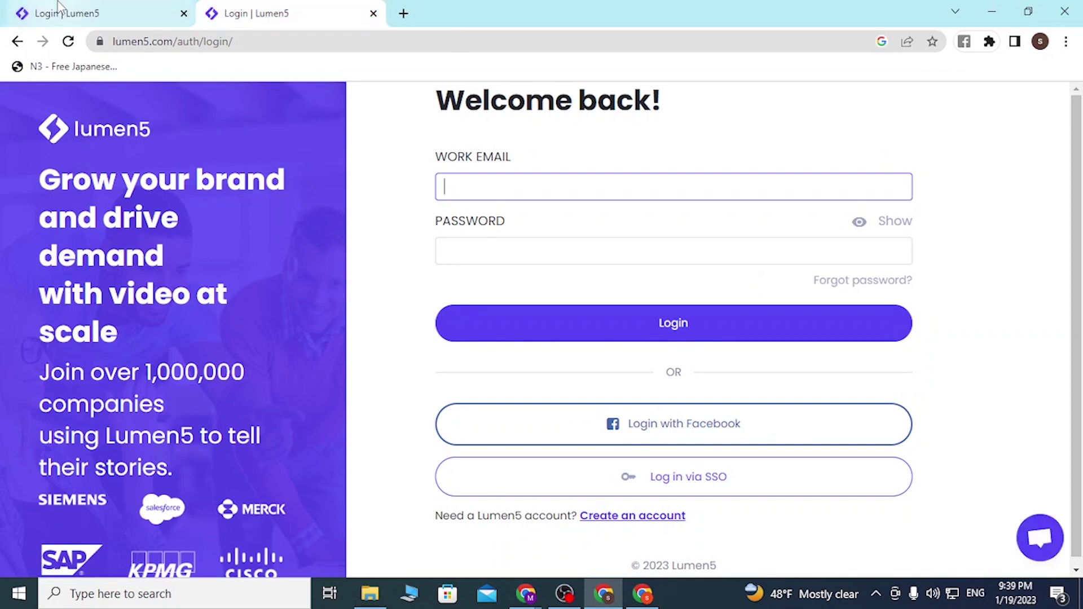
click(372, 14)
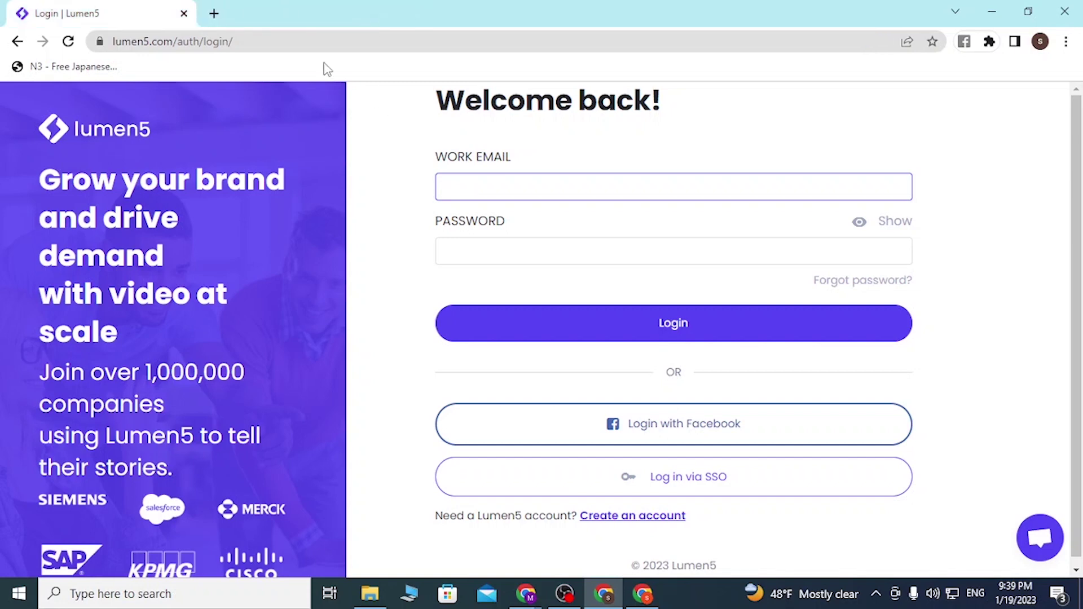
key(ctrl+l)
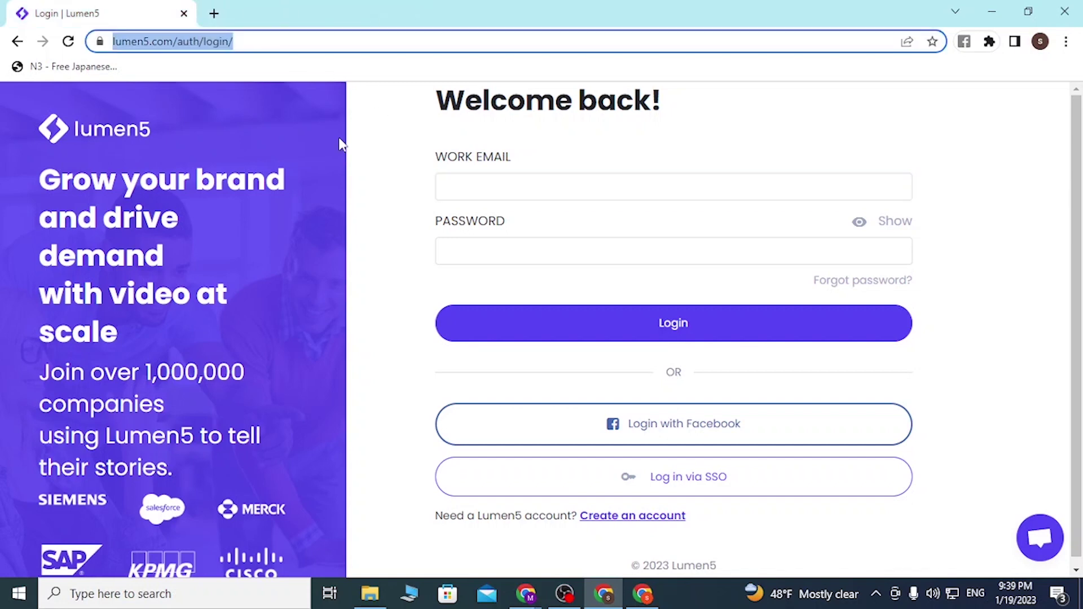
Type the work email, fixing its typos and gmail.com domain, then focus the password field
click(399, 195)
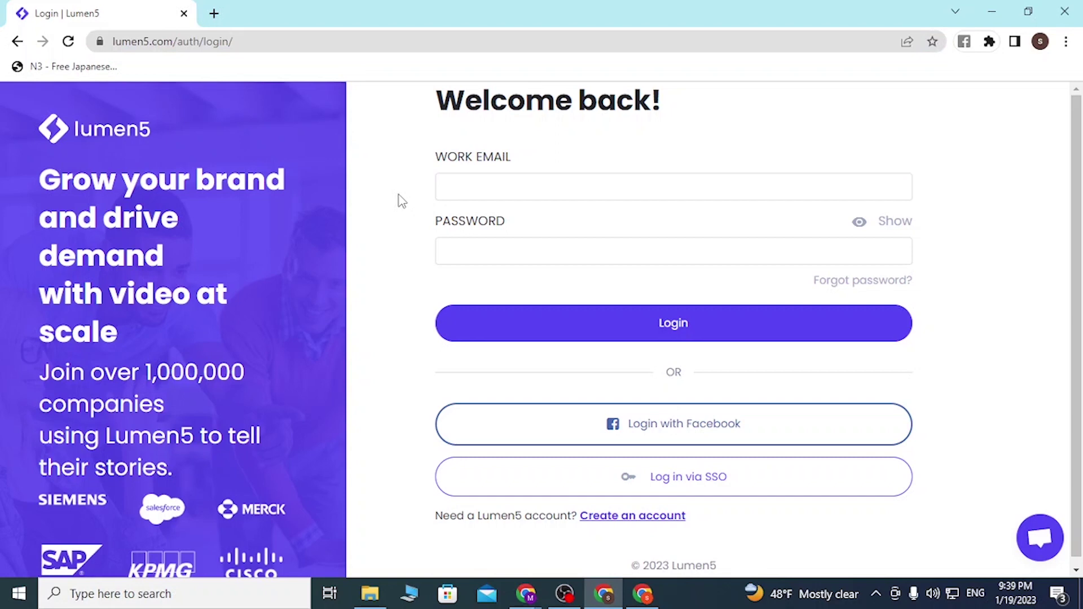
click(525, 193)
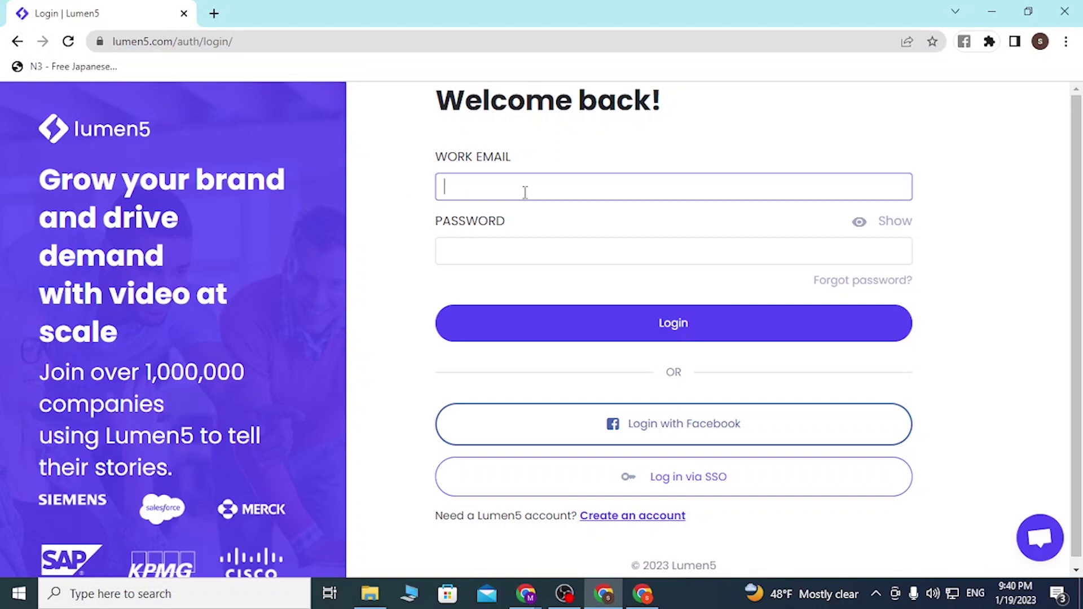
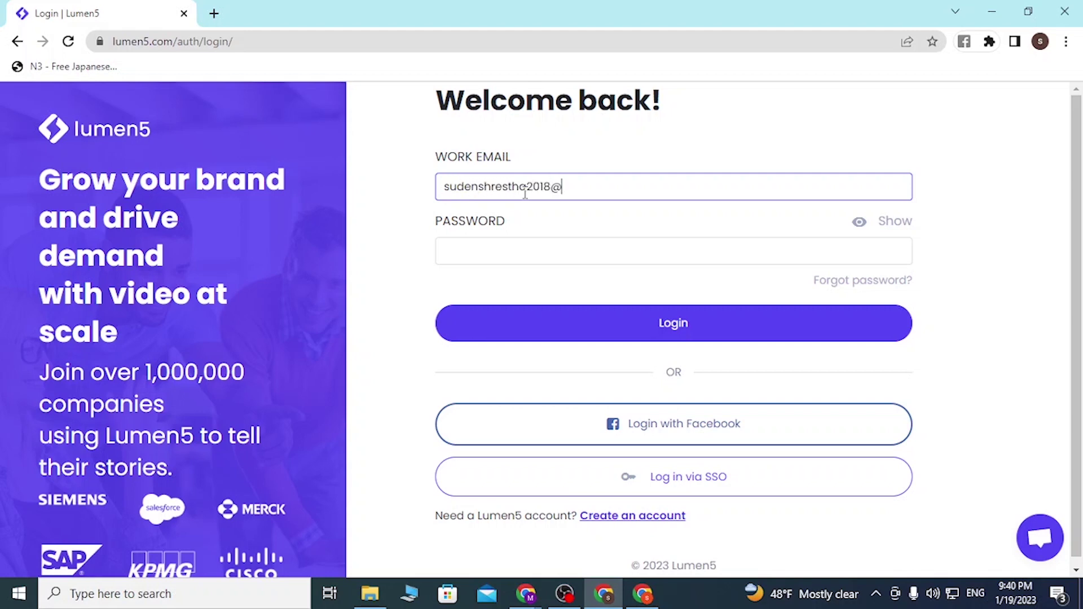
mouse_move(551, 188)
mouse_down()
mouse_move(648, 193)
mouse_move(542, 190)
mouse_move(551, 188)
mouse_up()
click(648, 193)
click(652, 189)
drag(651, 189, 555, 188)
key(ctrl+a)
click(675, 196)
click(609, 246)
text(*******)
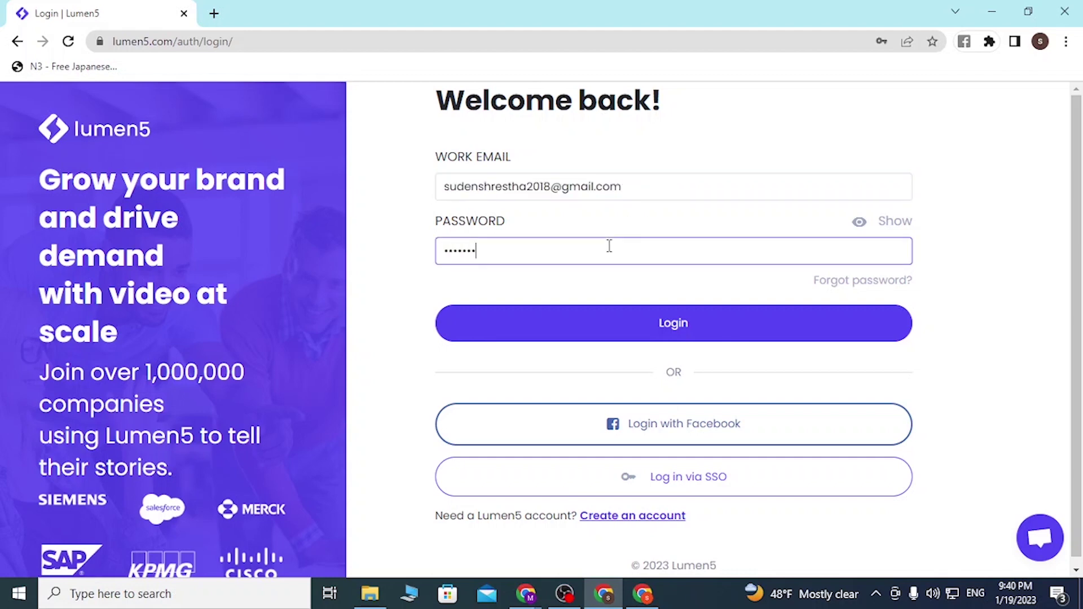
text(****)
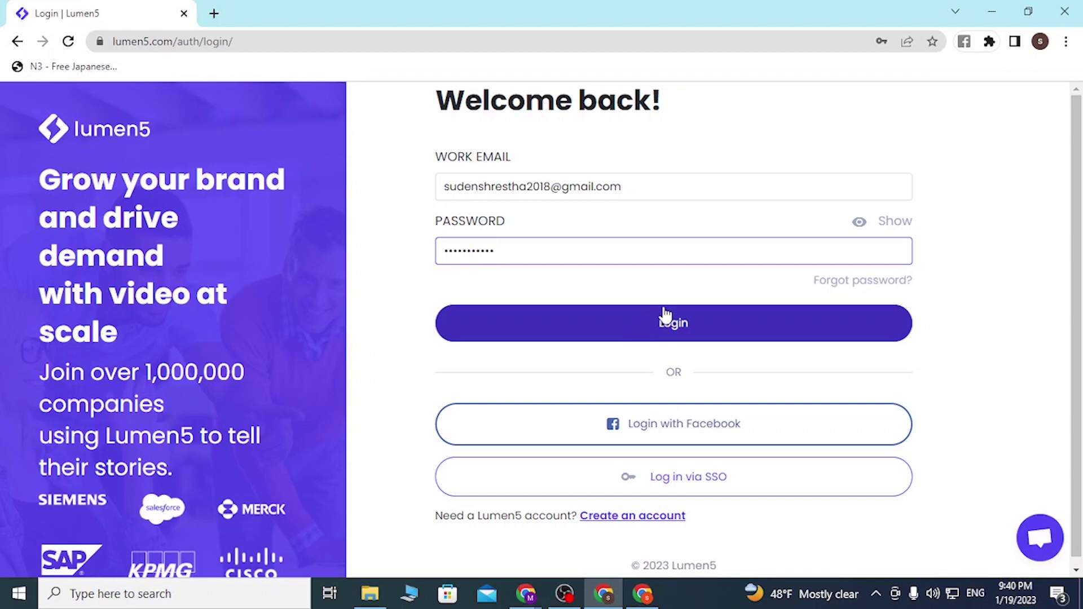
click(669, 438)
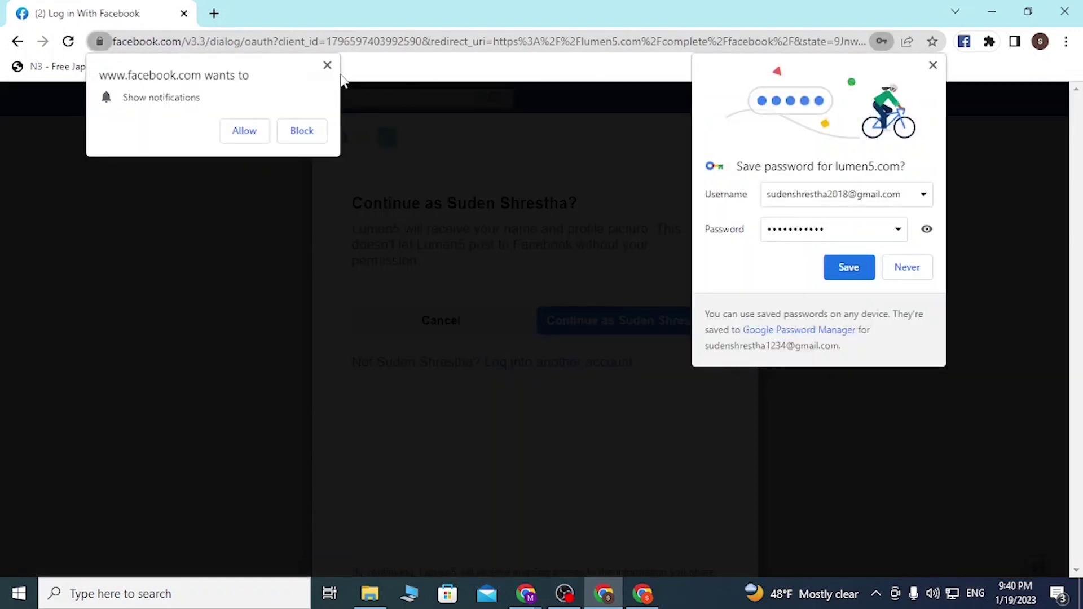
click(327, 65)
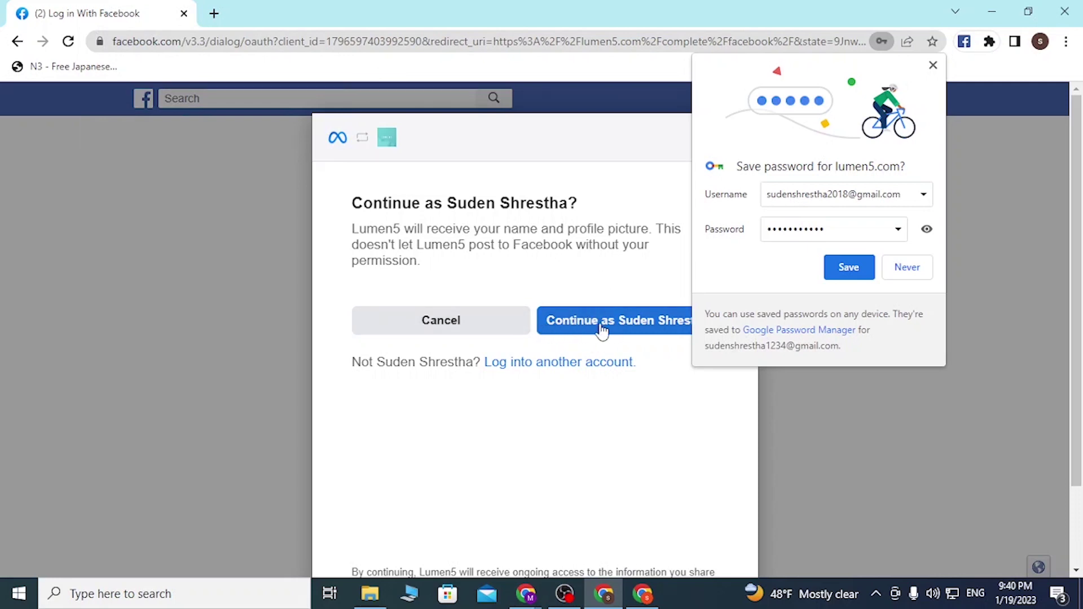
click(18, 41)
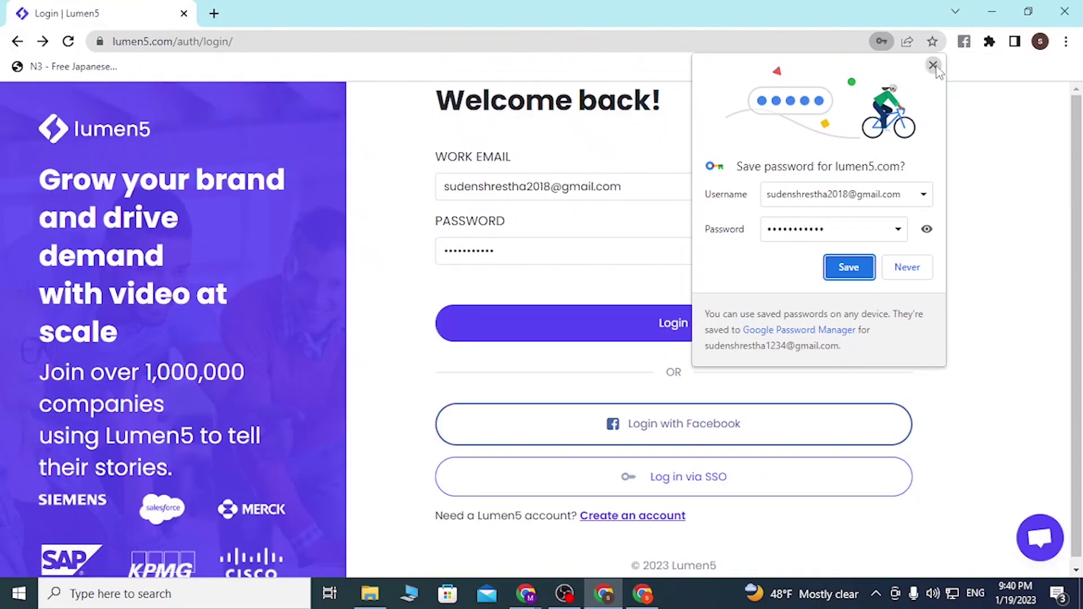
Dismiss Chrome's save-password bubble and select the email and password to check them
click(933, 66)
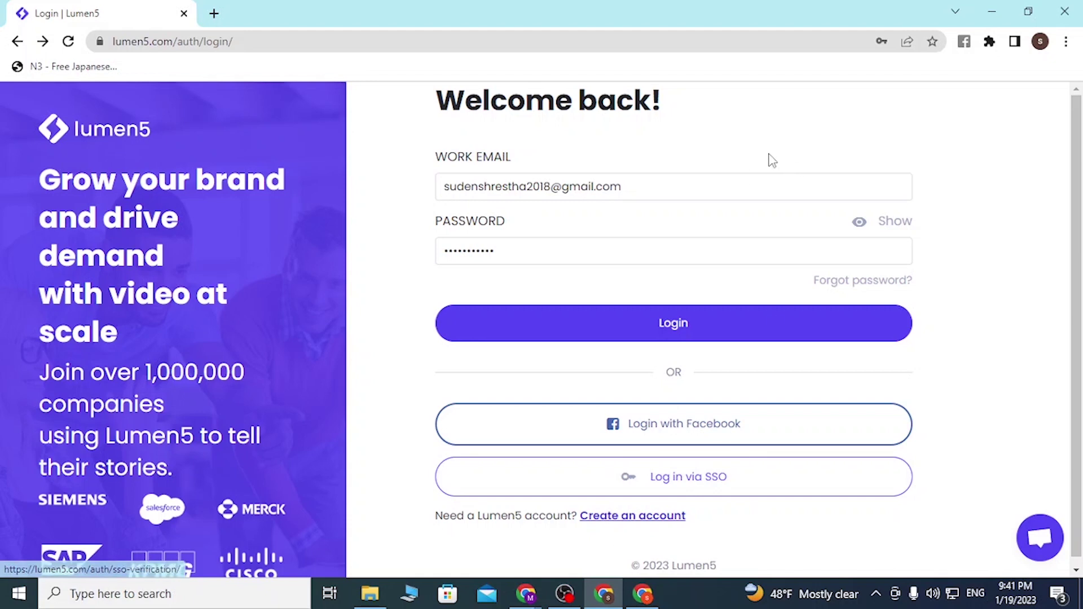
drag(624, 186, 410, 188)
drag(569, 261, 386, 242)
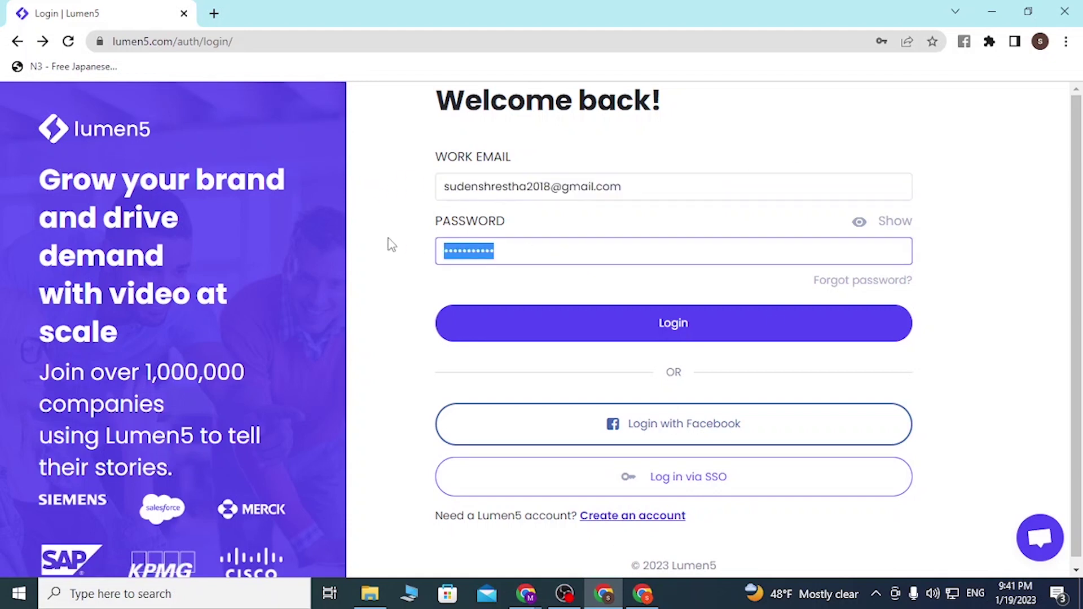